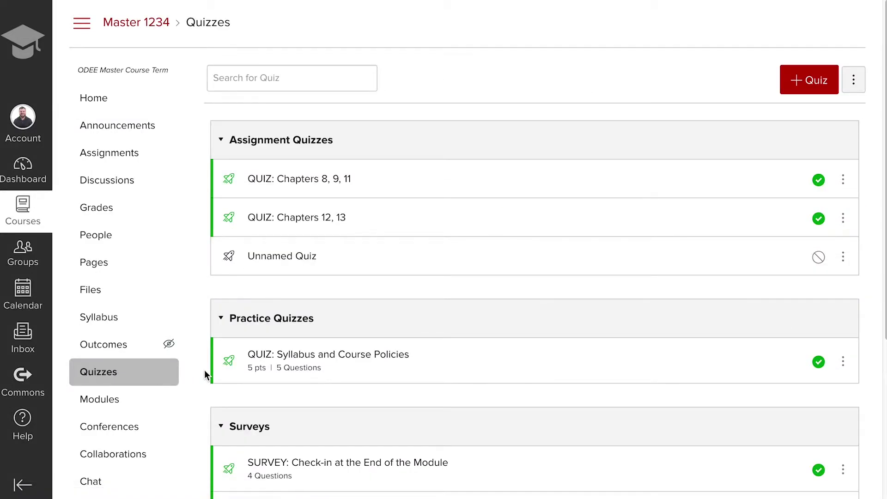
Open the quiz "QUIZ: Chapters 8, 9, 11" for editing and place the cursor in its instructions
scroll(478, 277, down, 2)
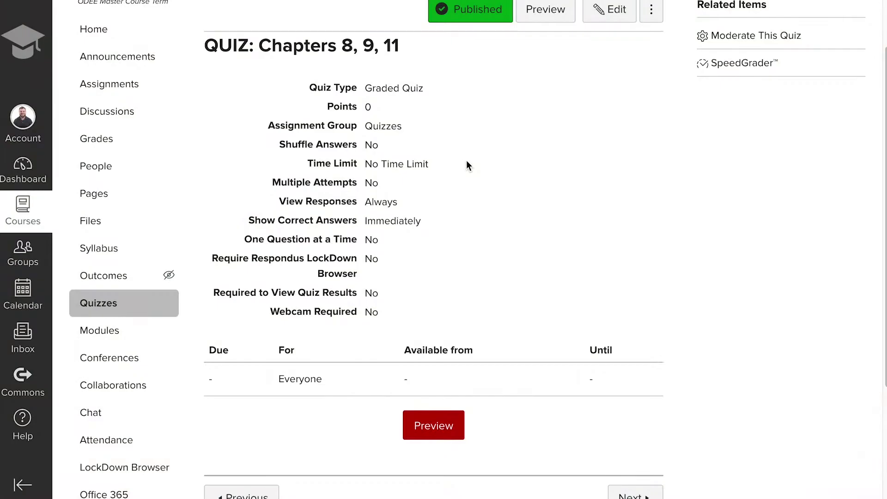
click(617, 10)
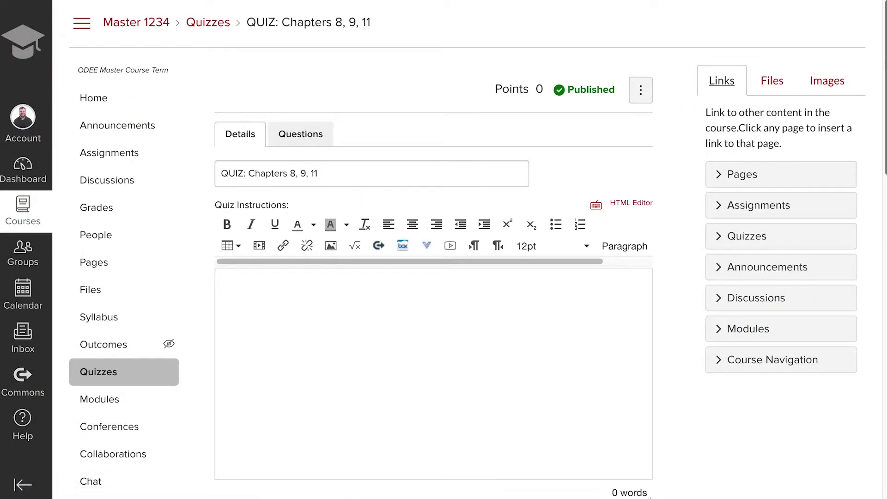
scroll(677, 121, down, 1)
scroll(444, 250, down, 2)
click(577, 238)
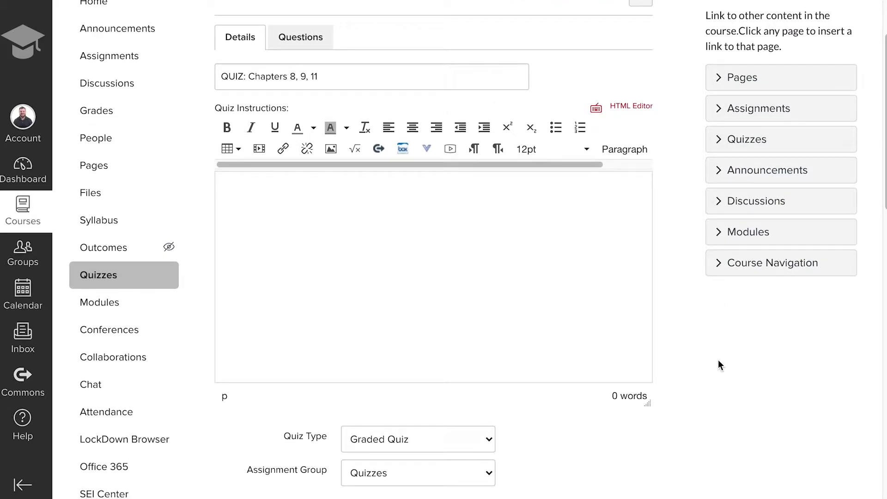
Write quiz instructions headed "Expectations:" with the line "You can set the tone for your quizzes here."
text(Expectations:)
key(Return)
text(You can set the tone for your quizzes)
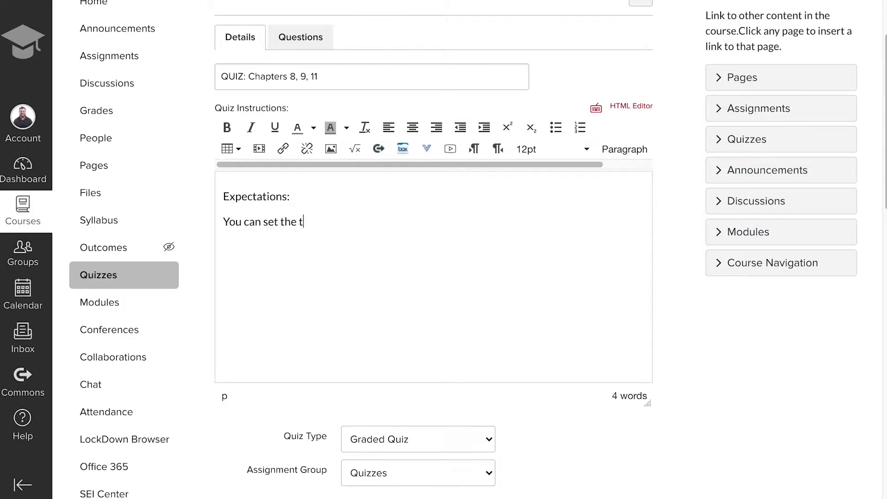
text( here.)
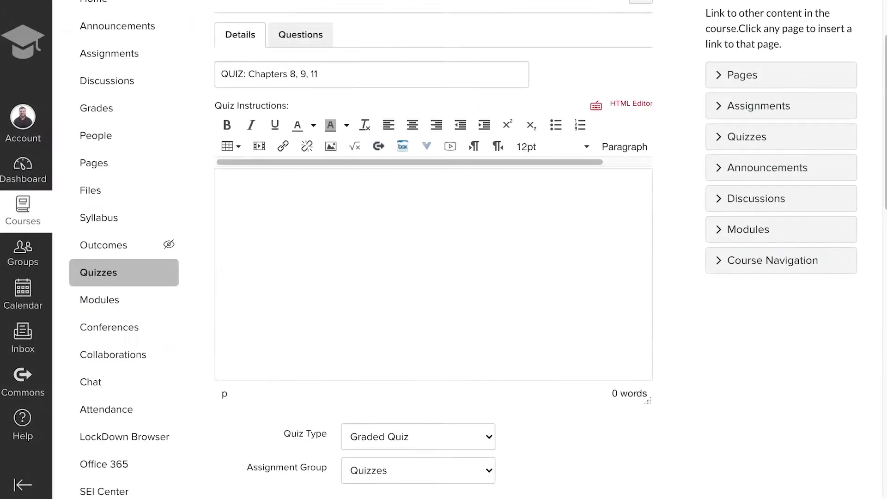
Enter the quiz instructions "You can enter detailed expectations for your students in this box."
text(You can enter detailed )
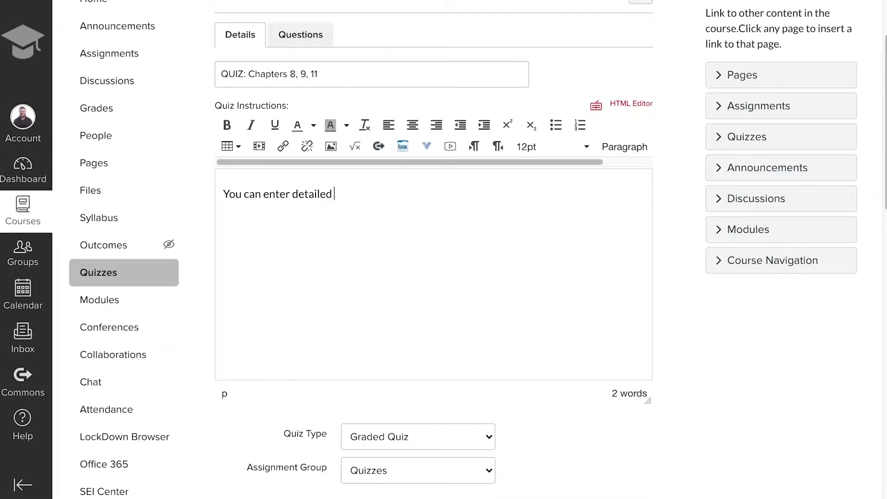
text(expectations for you)
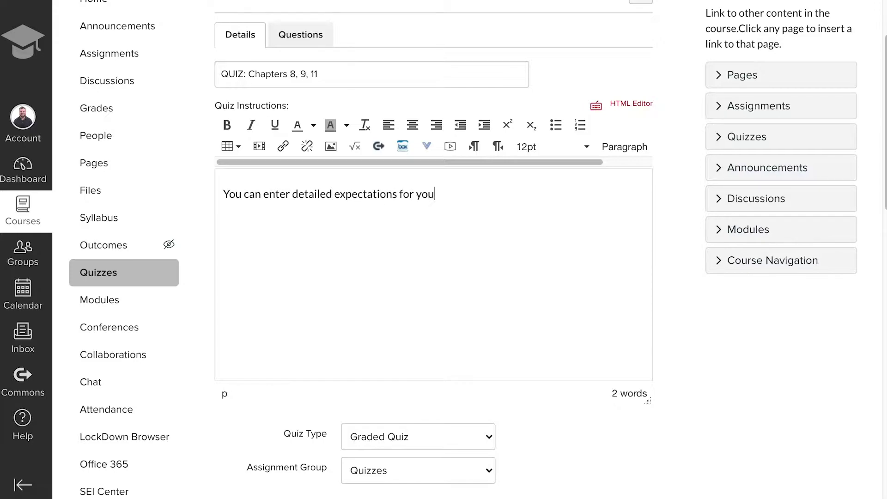
text(r students in this box.)
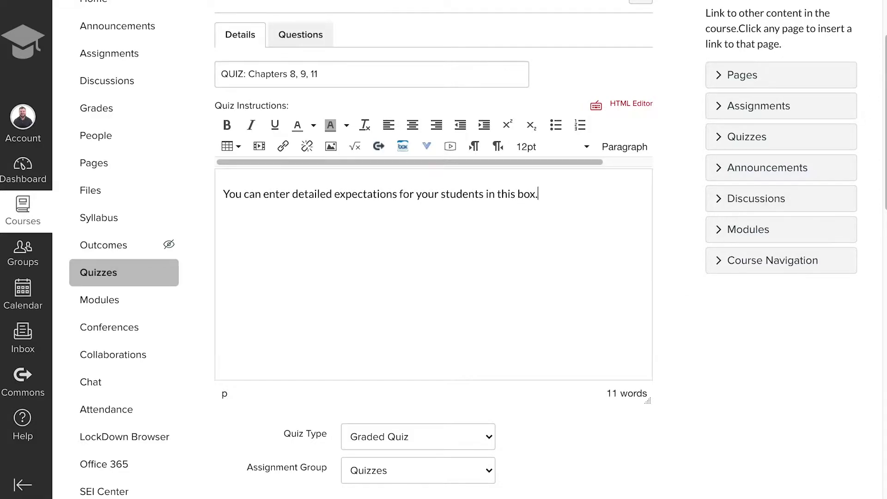
Enable shuffled answers for the quiz and set the due date for everyone to Jul 24 11:59pm
scroll(433, 249, down, 8)
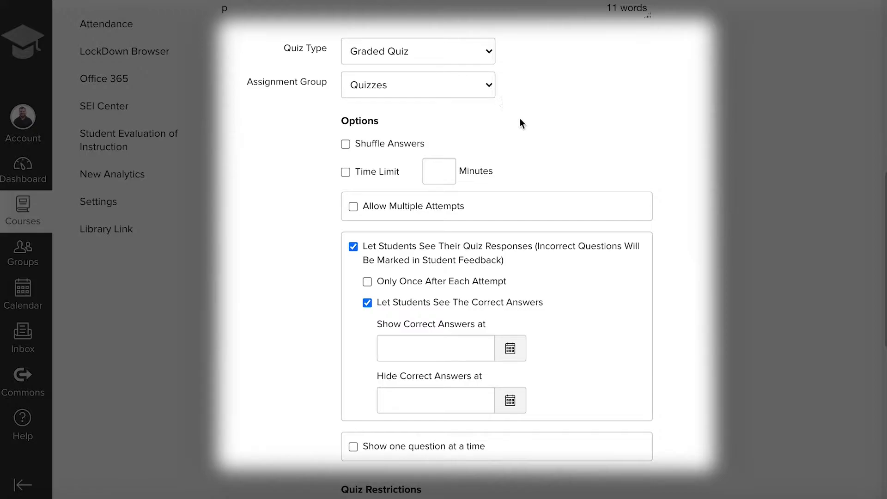
click(420, 144)
scroll(879, 199, down, 3)
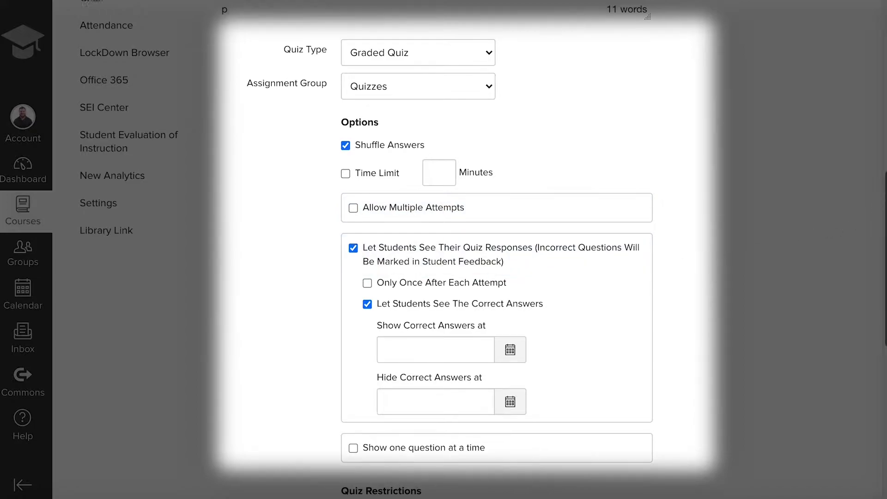
scroll(497, 250, down, 3)
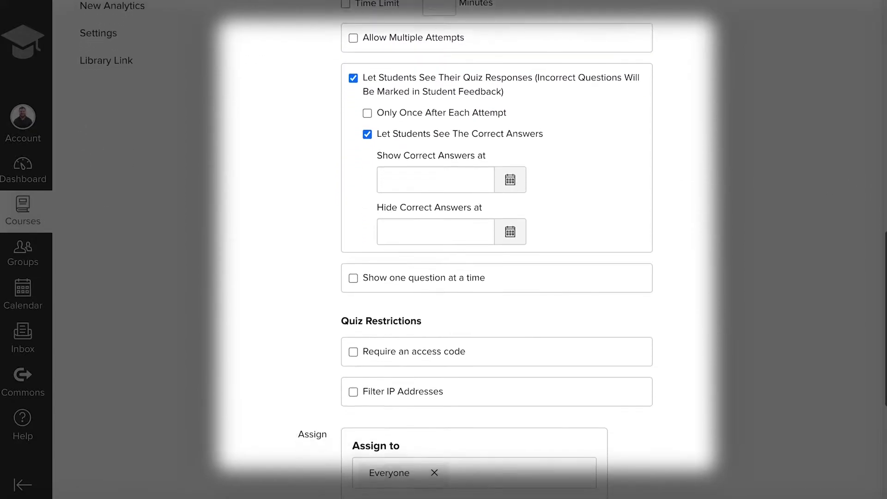
scroll(496, 250, down, 4)
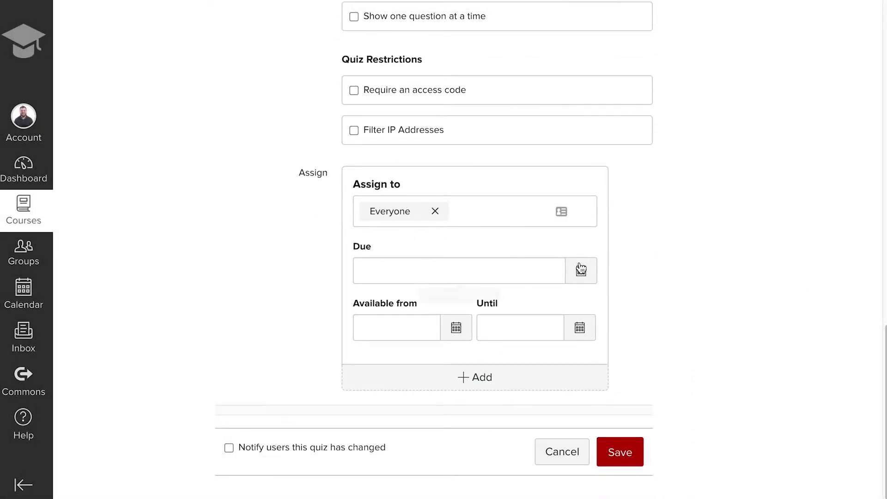
click(581, 270)
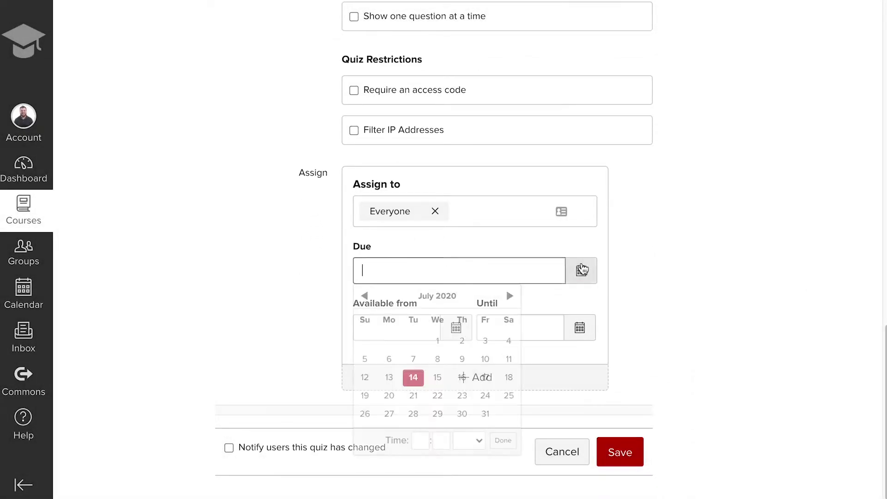
click(485, 396)
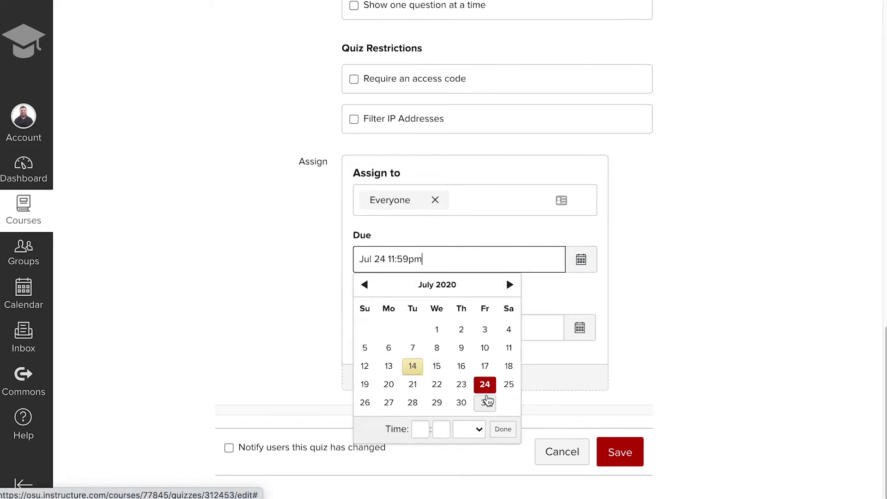
click(502, 430)
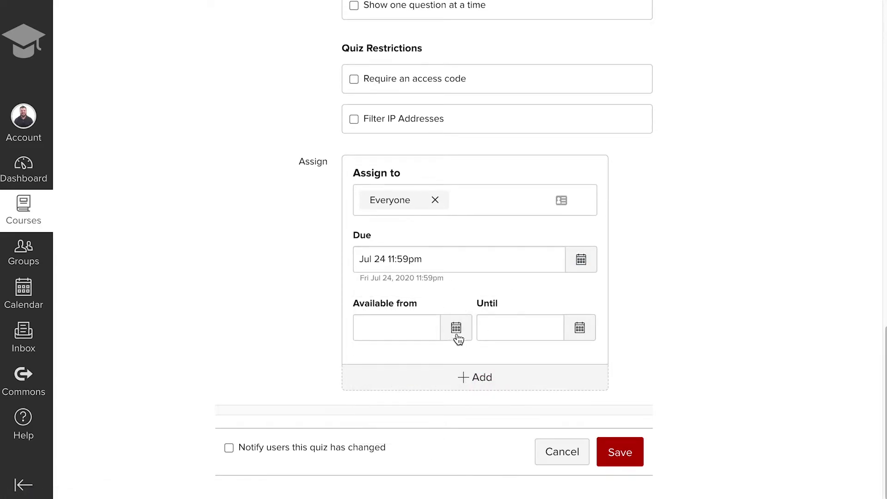
Add a second assignment entry for the individual student with a due date of Jul 31 11:59pm
click(462, 374)
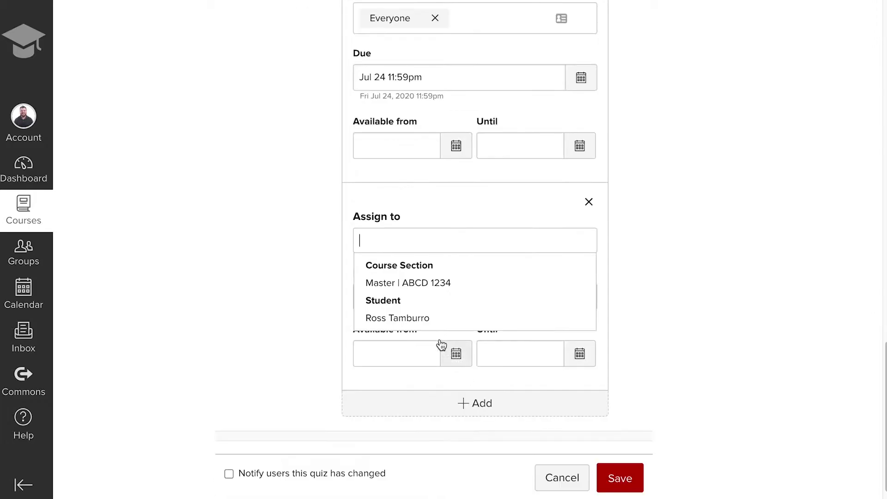
click(422, 323)
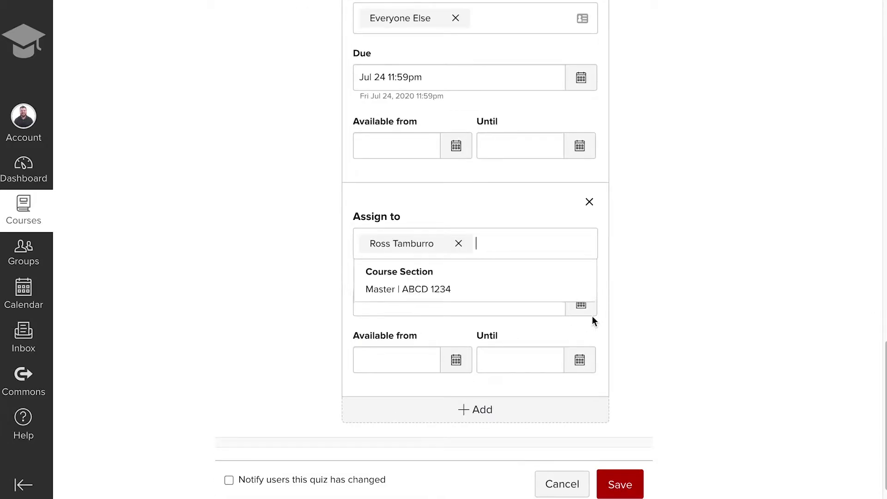
click(581, 303)
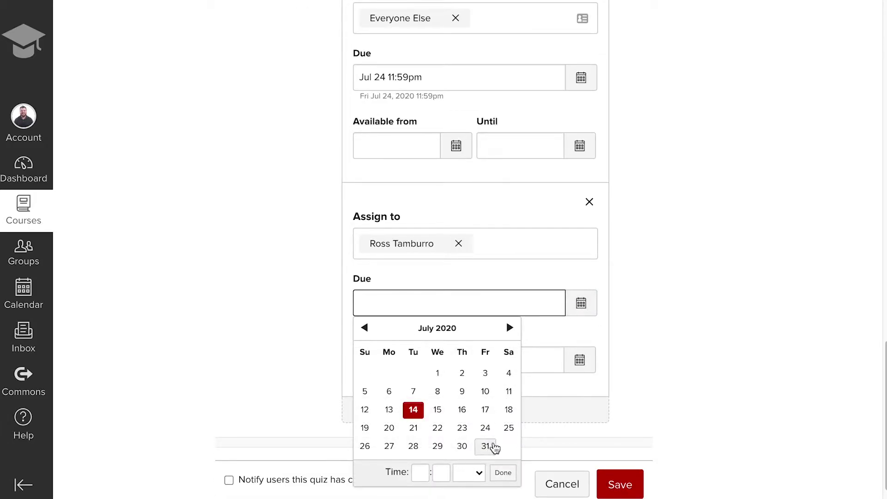
click(487, 449)
click(503, 474)
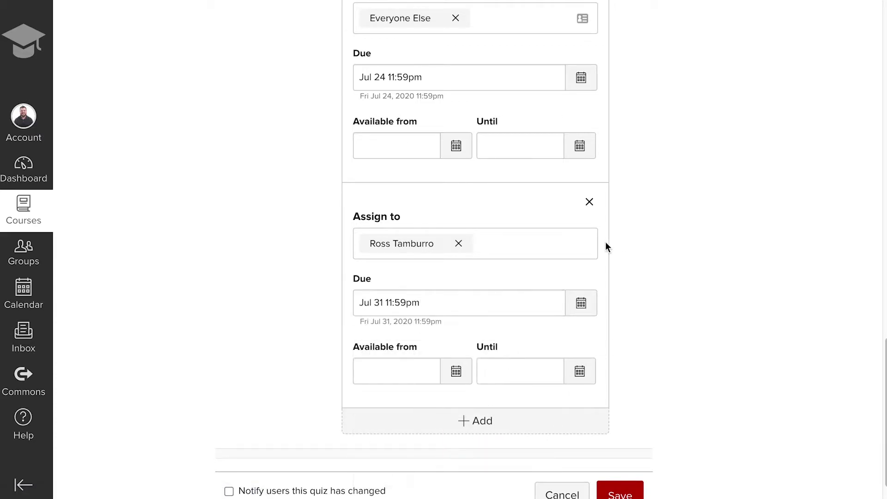
scroll(609, 256, up, 2)
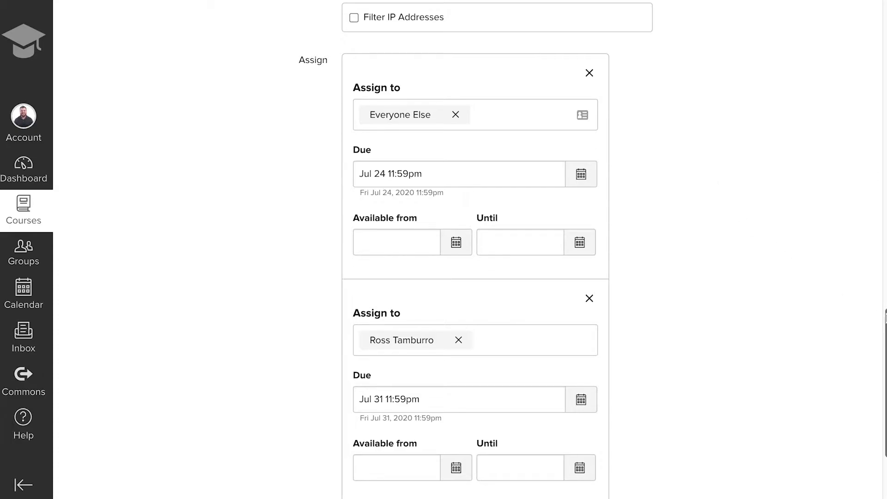
scroll(885, 319, down, 3)
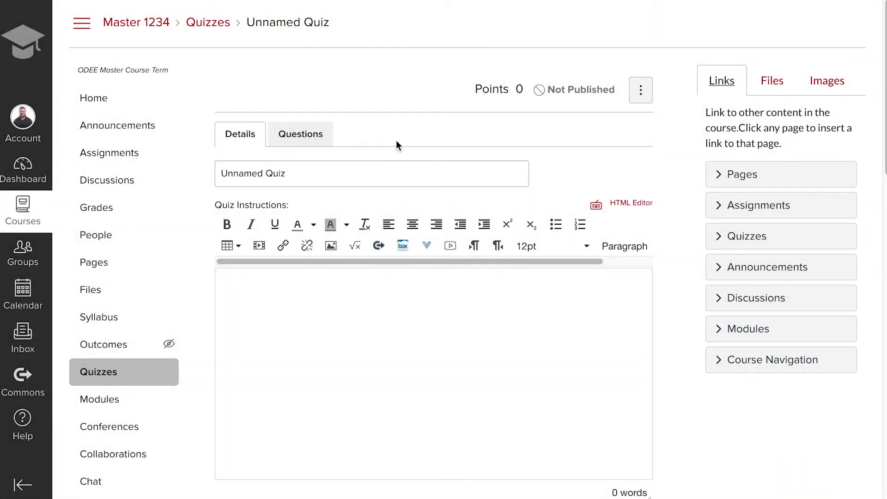
Add a multiple-choice question titled "Question 1" to the unnamed quiz, asking "How many legs does a spider have?"
click(302, 140)
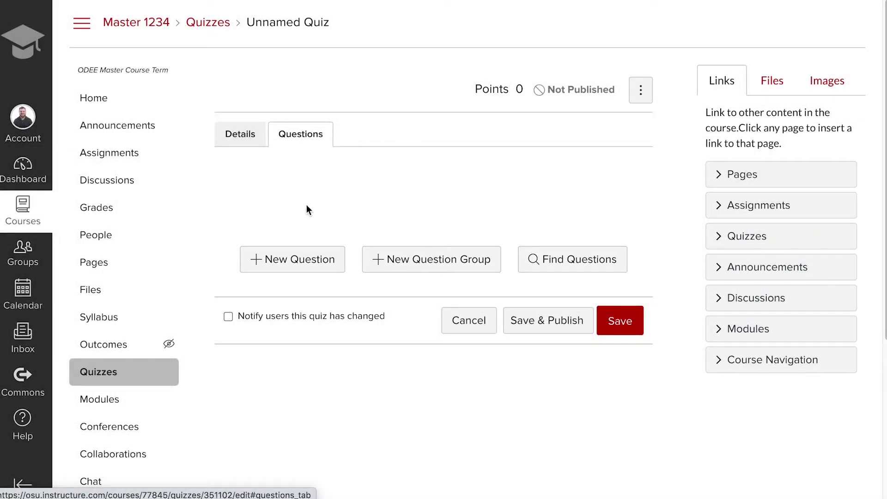
click(290, 265)
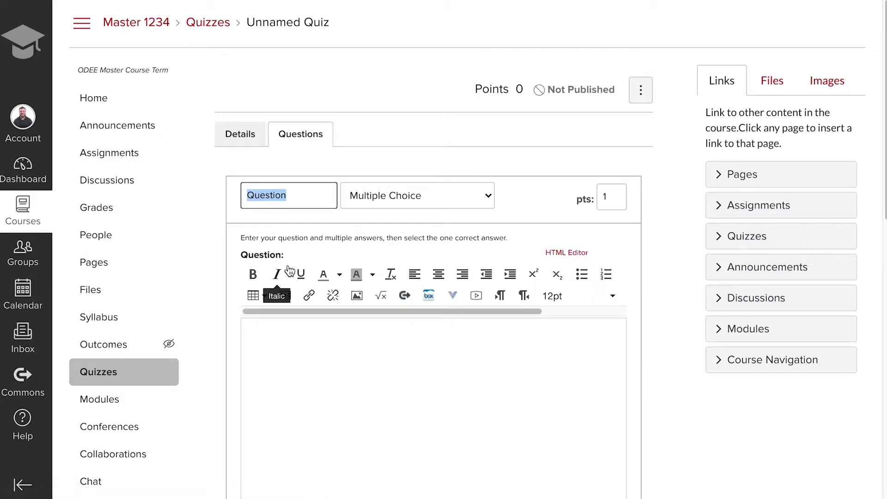
text(Question 1)
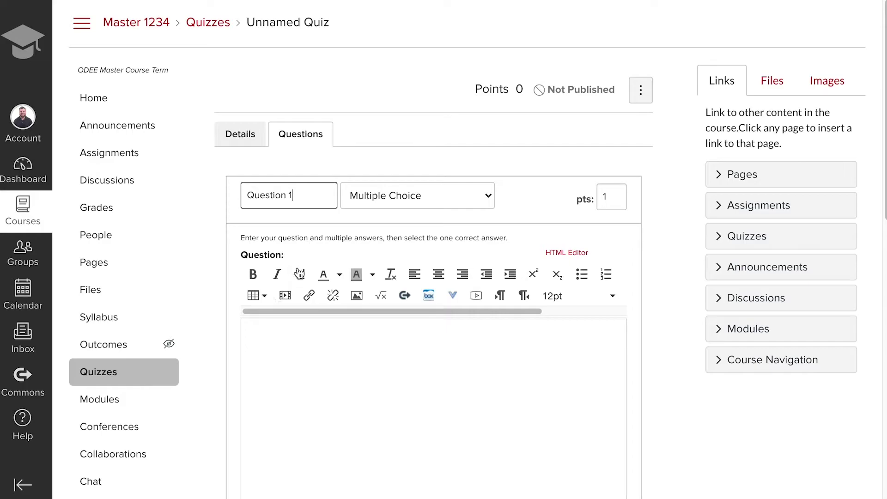
scroll(649, 227, down, 2)
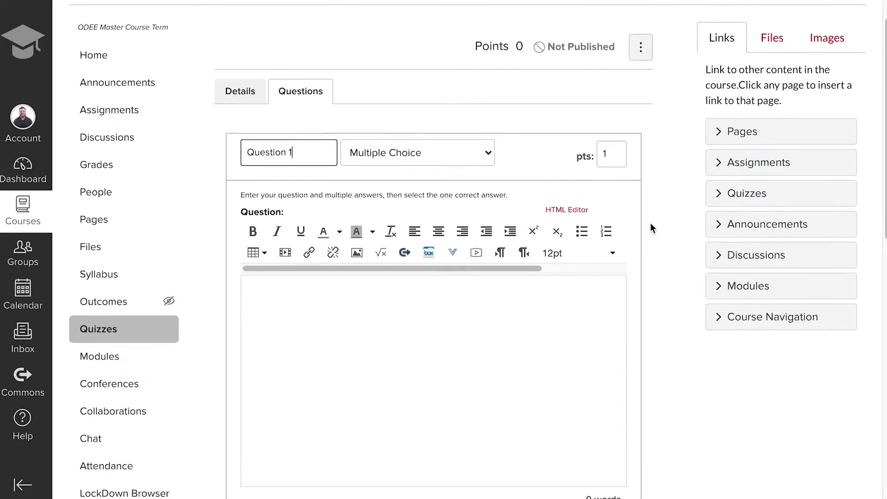
click(582, 290)
text(How many legs does a)
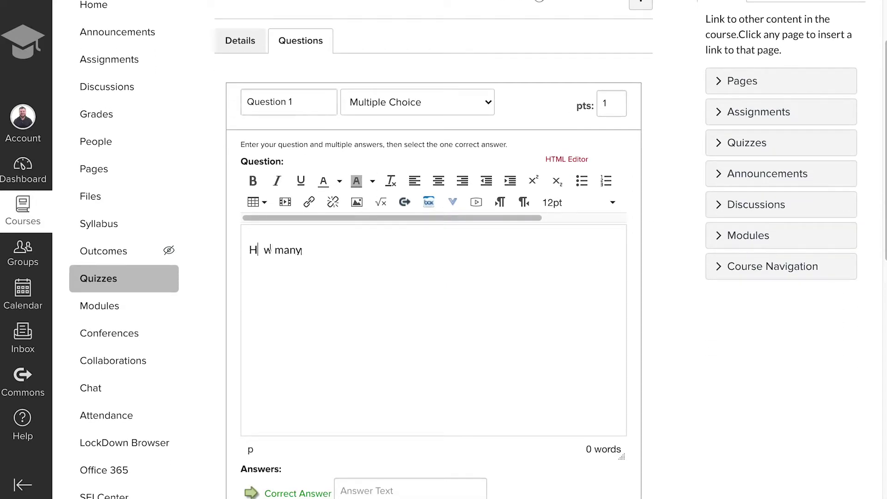
text( spider have?)
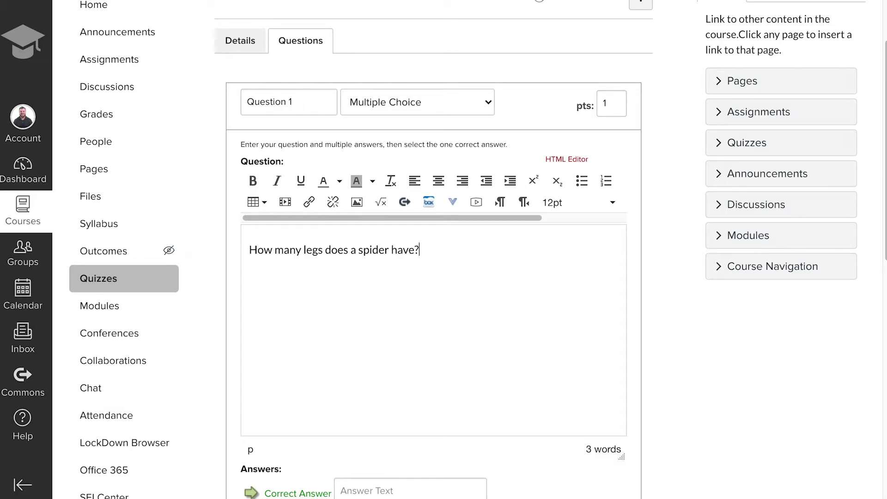
Enter the possible answers 4, 6, 8 and 4332, and mark 8 as the correct answer
scroll(675, 257, down, 8)
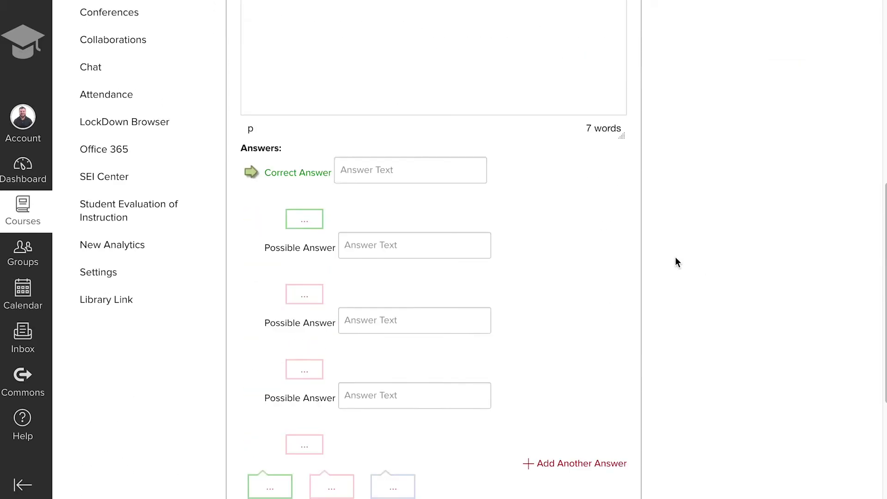
click(417, 144)
text(4)
click(387, 216)
text(6)
click(377, 292)
text(8)
click(377, 364)
text(4332)
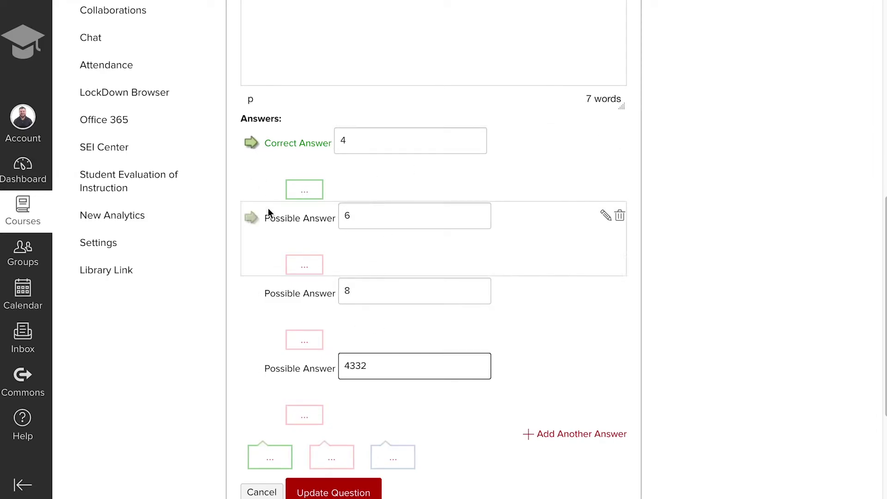
click(251, 294)
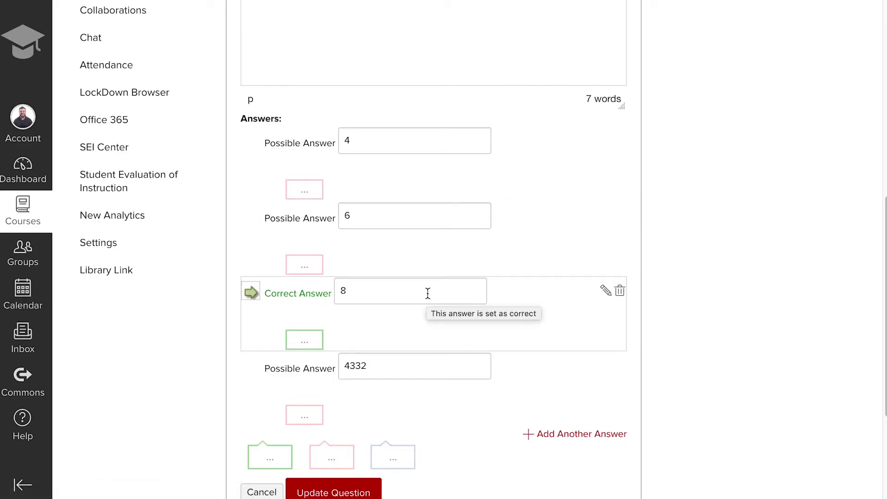
Add the feedback comment "Great job!" for students who choose the correct answer 8
click(307, 342)
text(Great job!)
scroll(309, 342, down, 2)
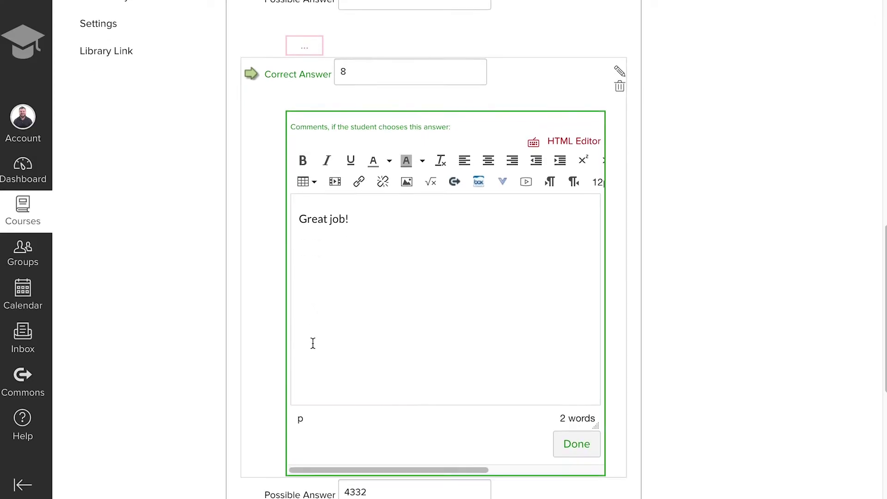
click(573, 445)
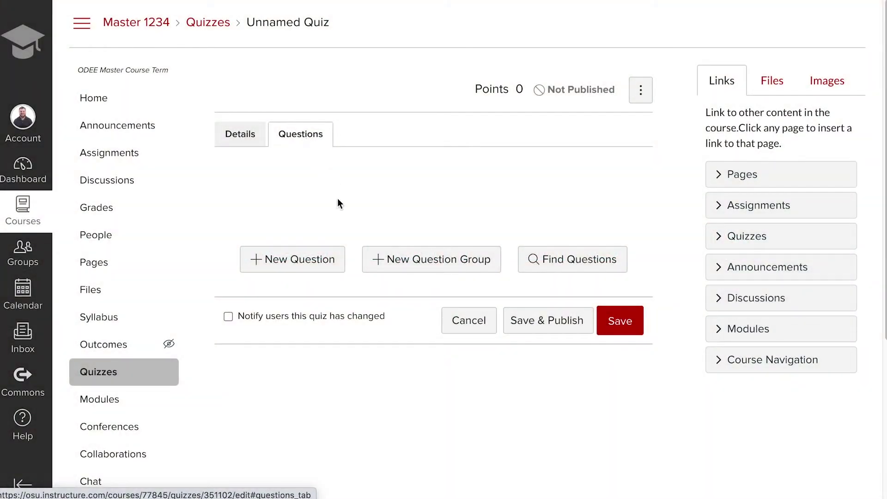
Set up a new question group named "Unit 1 Questions" that picks 3 questions
click(437, 263)
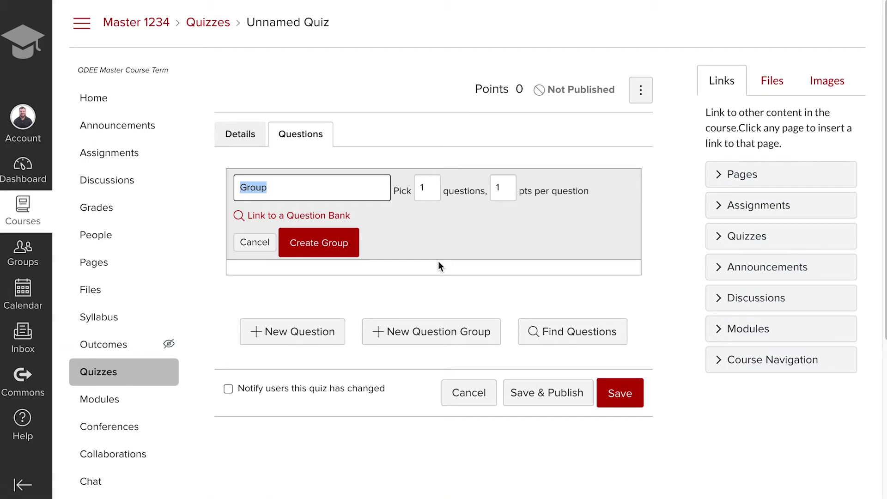
text(Unit 1 qu)
key(BackSpace)
key(BackSpace)
text(Questions)
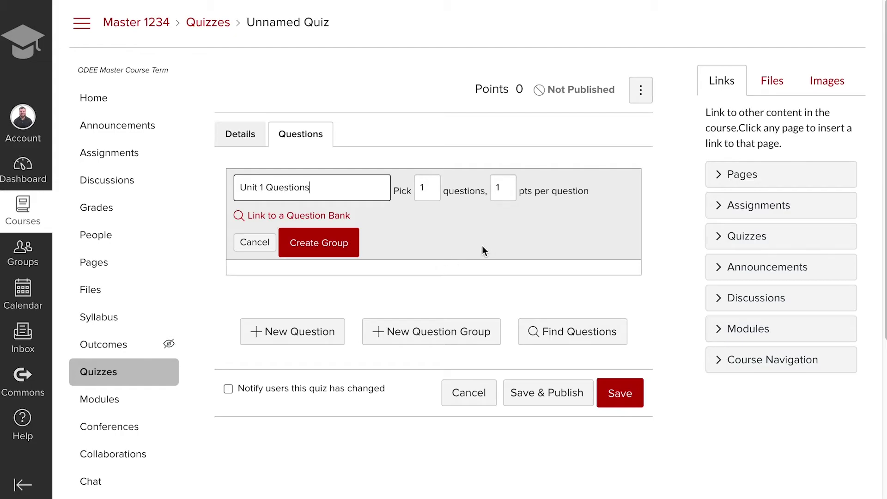
click(421, 187)
key(Delete)
text(3)
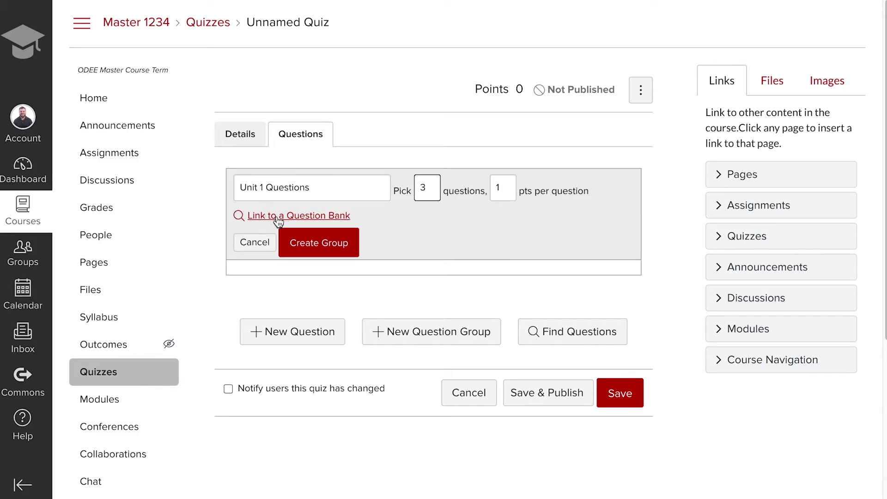
Link the "Unit 1 Questions" group to the question bank "Student surveys: End of term" and create the group
click(302, 216)
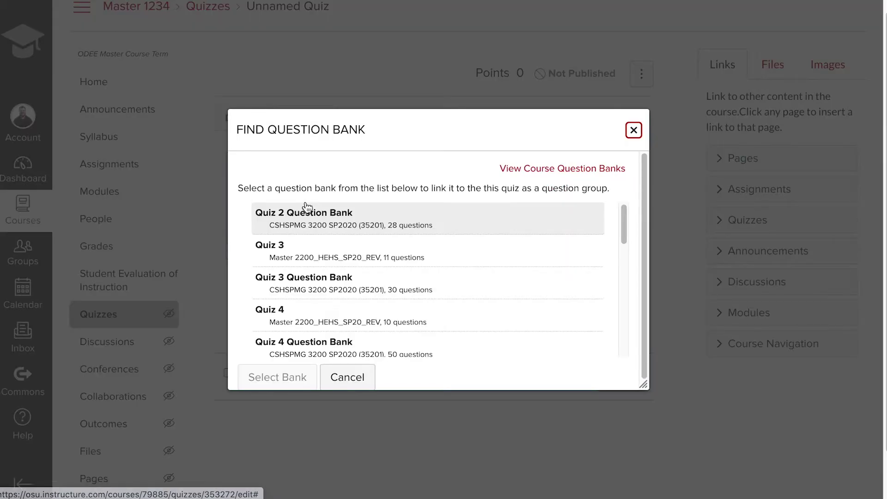
drag(624, 218, 620, 340)
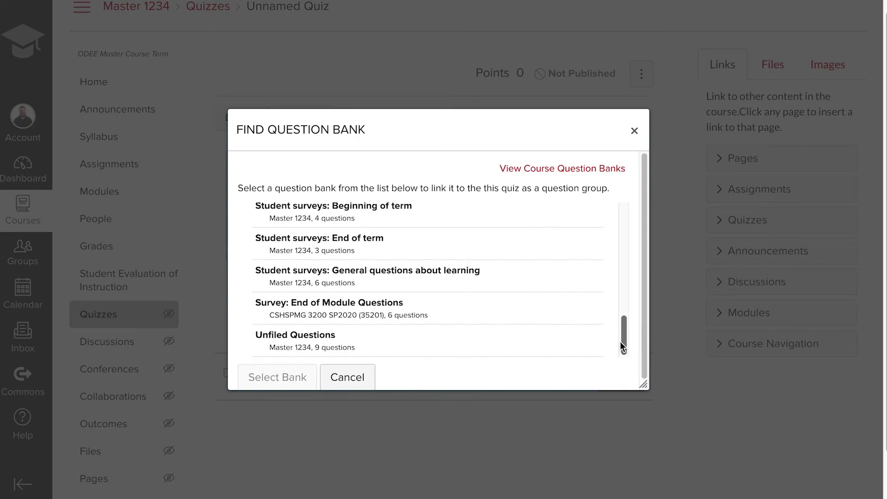
click(276, 246)
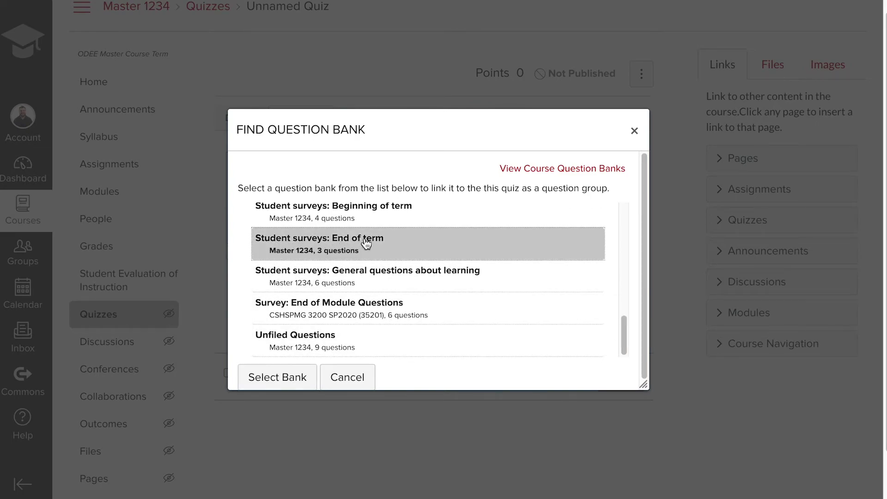
click(291, 377)
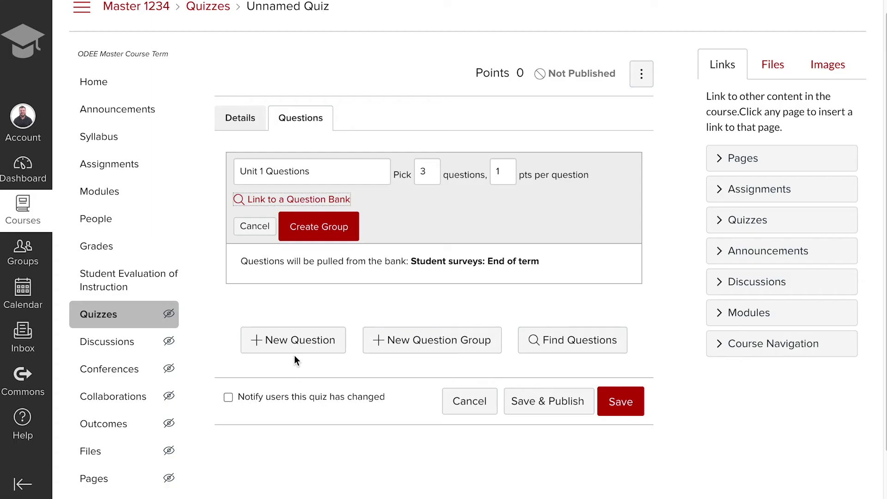
click(318, 235)
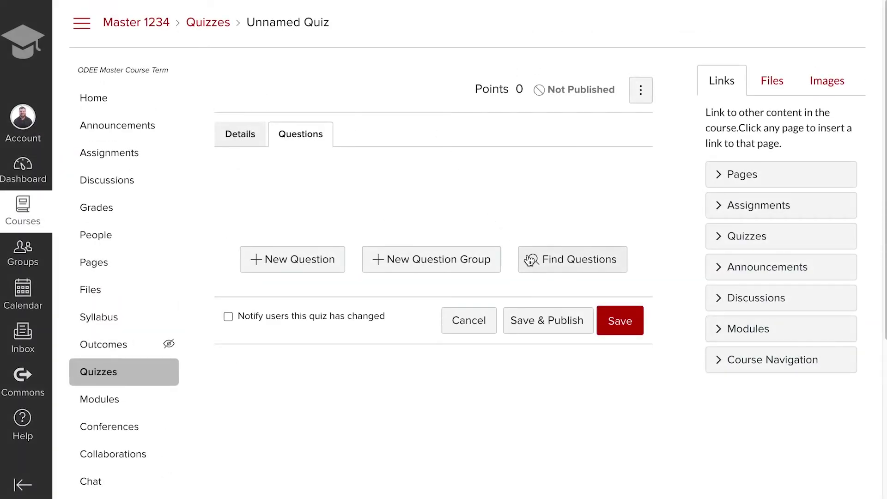
Add all questions from the "Quiz 3" bank except the last two to the quiz, without assigning them to a question group
click(571, 264)
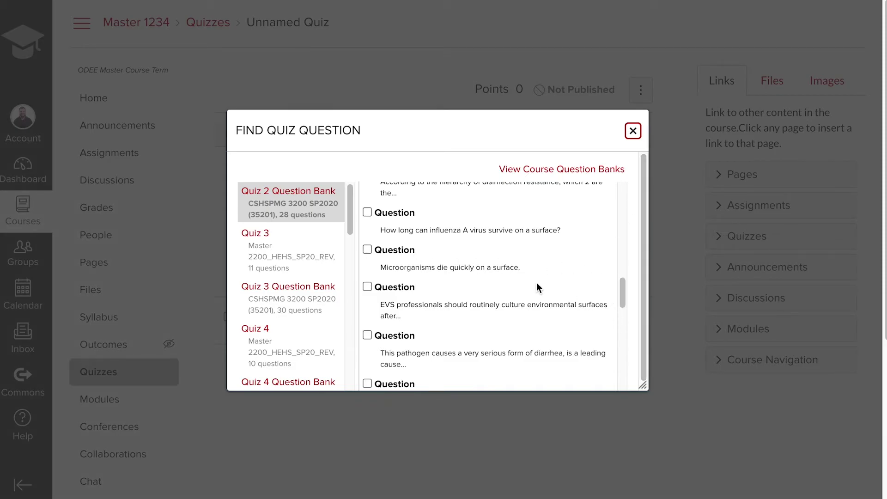
click(253, 236)
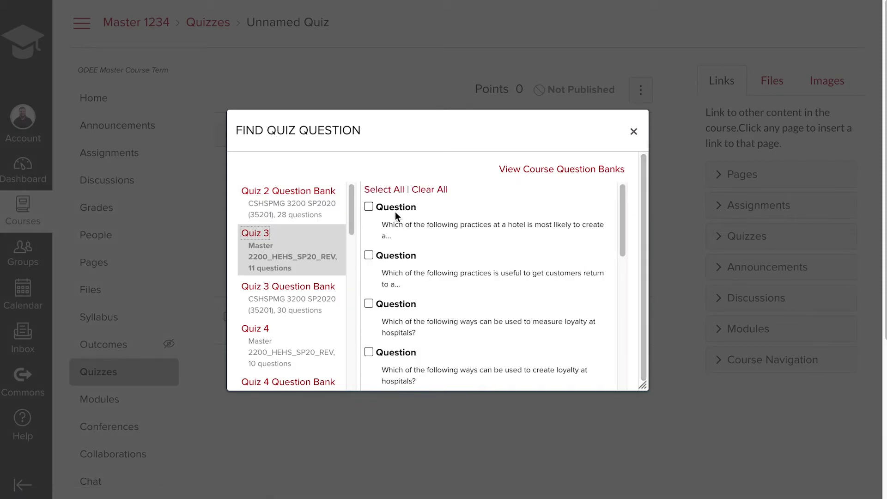
click(391, 194)
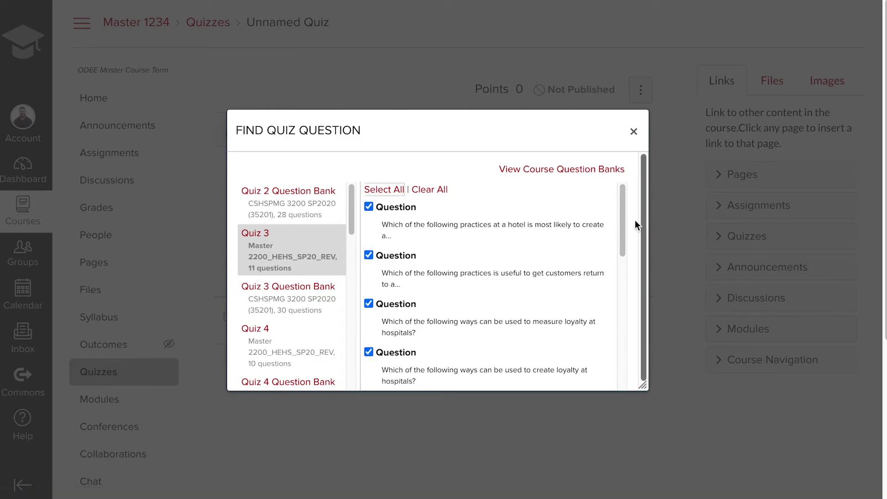
drag(622, 233, 623, 383)
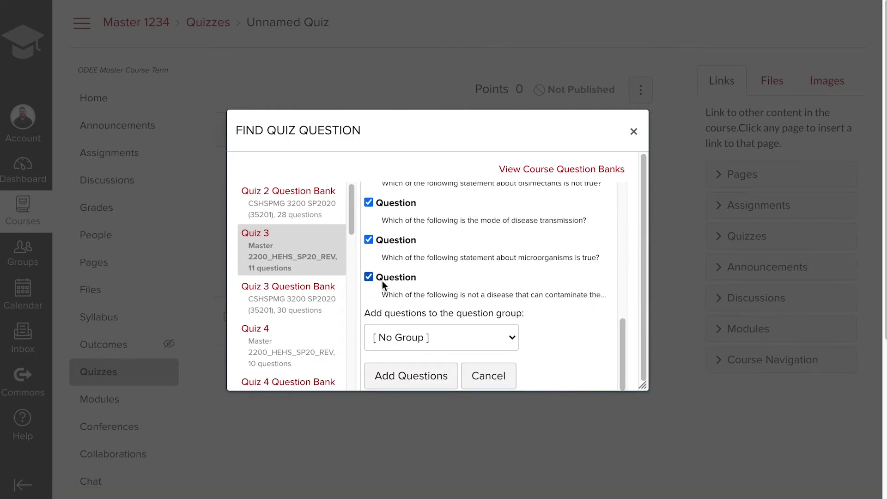
click(369, 277)
click(369, 239)
click(422, 376)
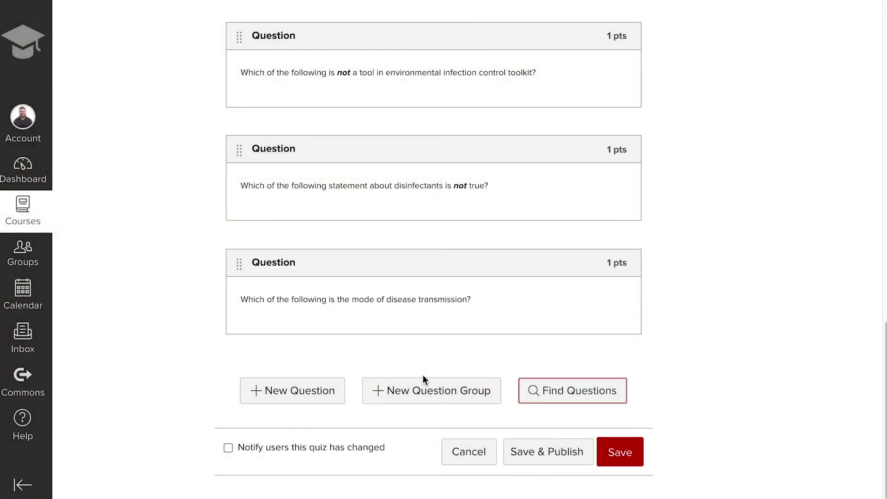
Save the unnamed quiz with its added questions and publish it
click(621, 453)
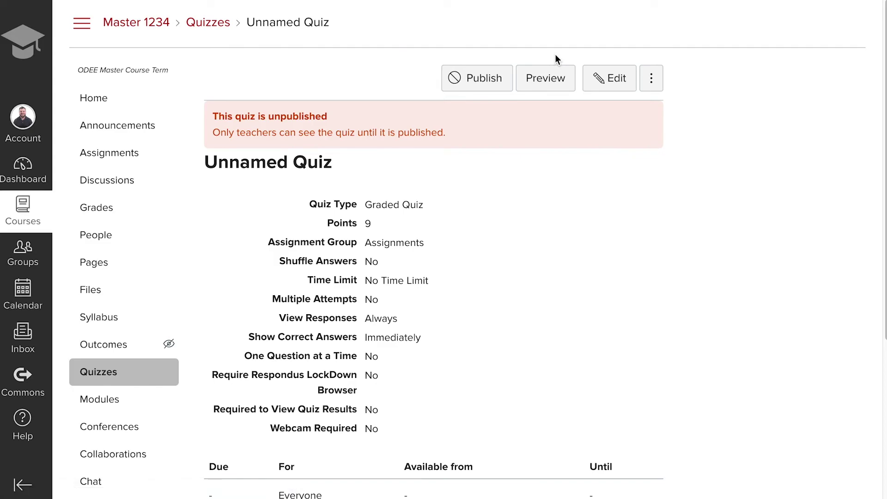
click(485, 91)
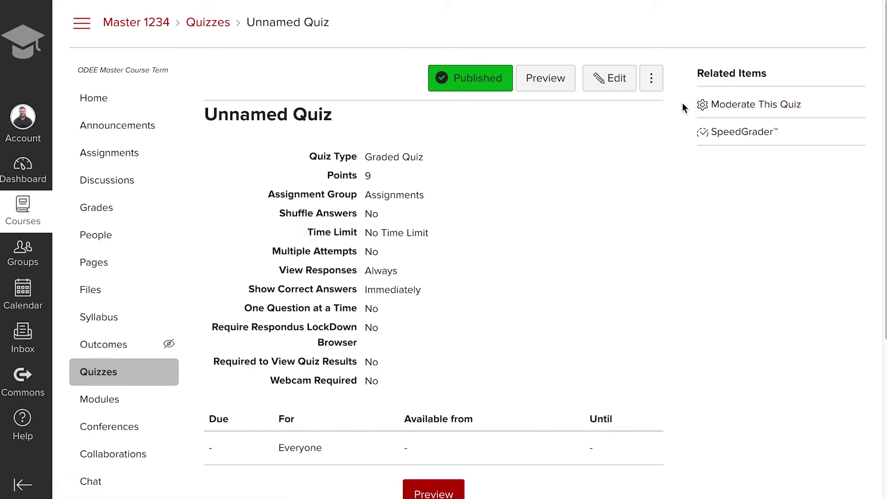
Moderate the quiz to give the test student 2 extra attempts and 15 extra minutes on every attempt
click(738, 106)
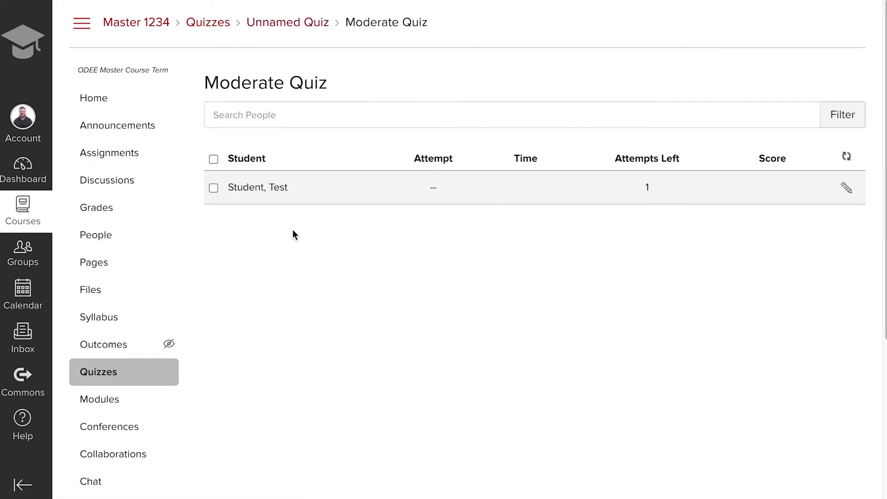
click(846, 187)
click(490, 219)
text(2)
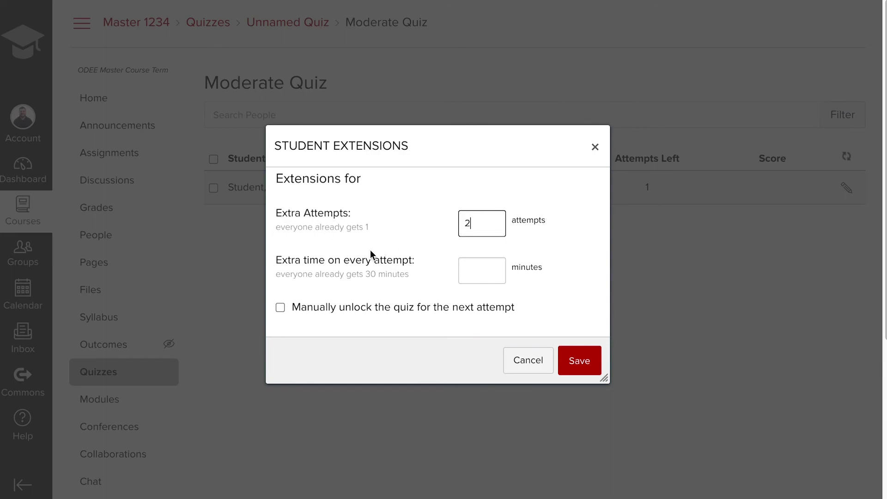
click(473, 271)
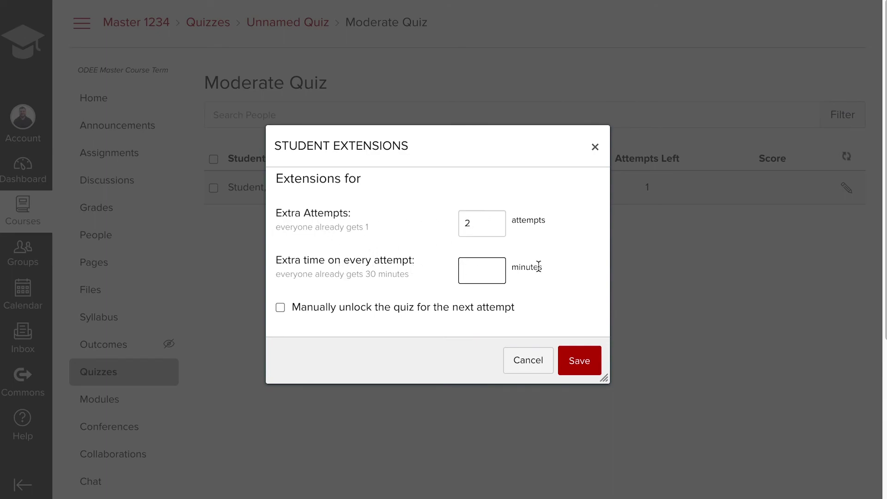
text(15)
click(579, 361)
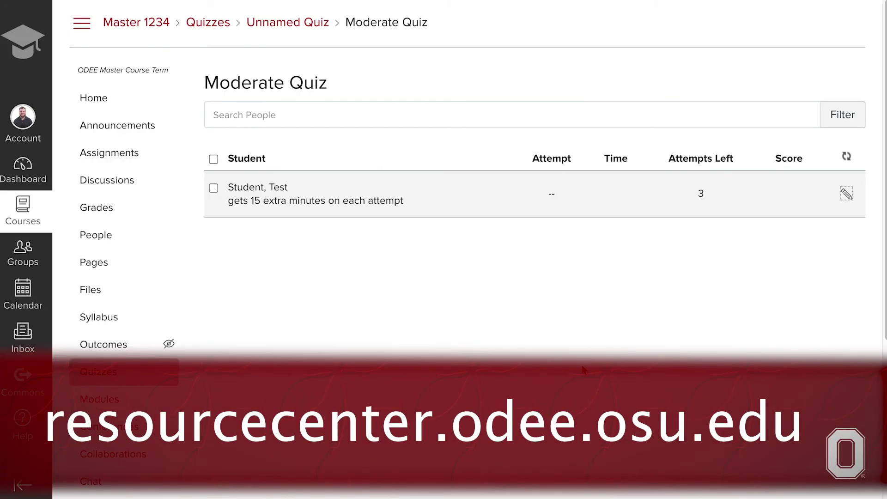